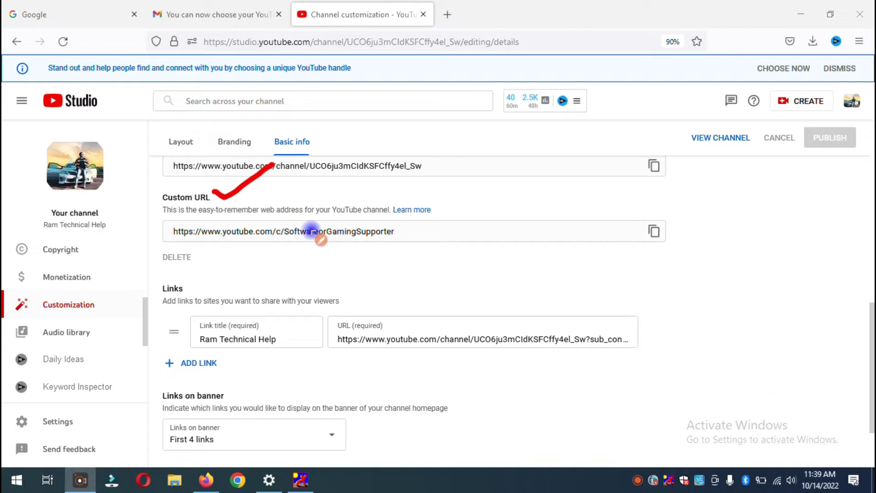
pyautogui.moveTo(284, 243); pyautogui.dragTo(402, 248)
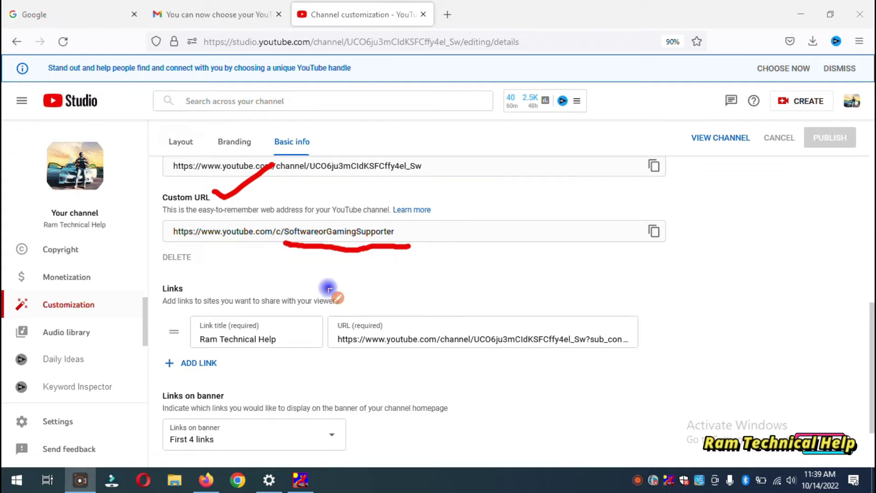
pyautogui.rightClick(779, 402)
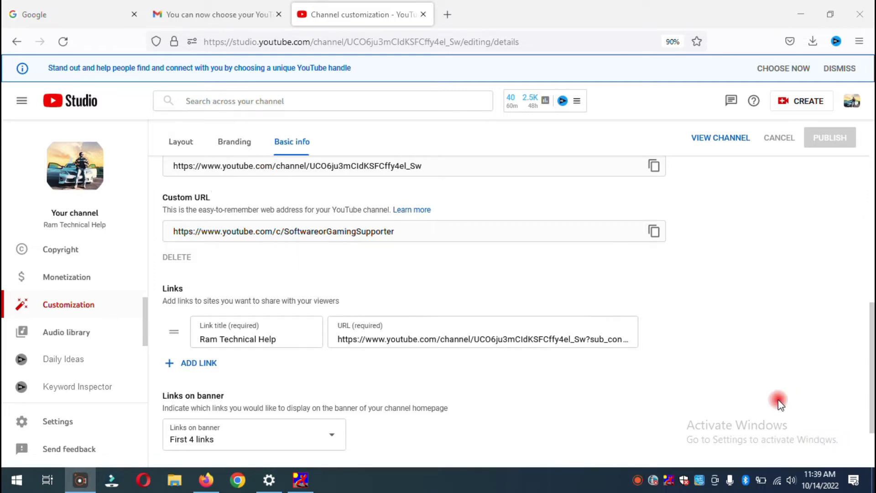
pyautogui.moveTo(781, 86)
pyautogui.mouseDown()
pyautogui.moveTo(770, 160)
pyautogui.moveTo(782, 73)
pyautogui.moveTo(776, 94)
pyautogui.moveTo(784, 75)
pyautogui.moveTo(807, 114)
pyautogui.mouseUp()
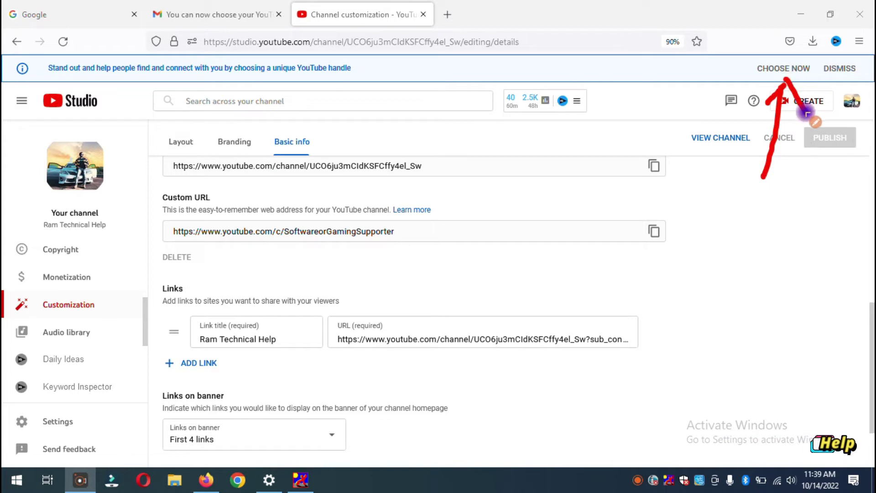
pyautogui.rightClick(781, 401)
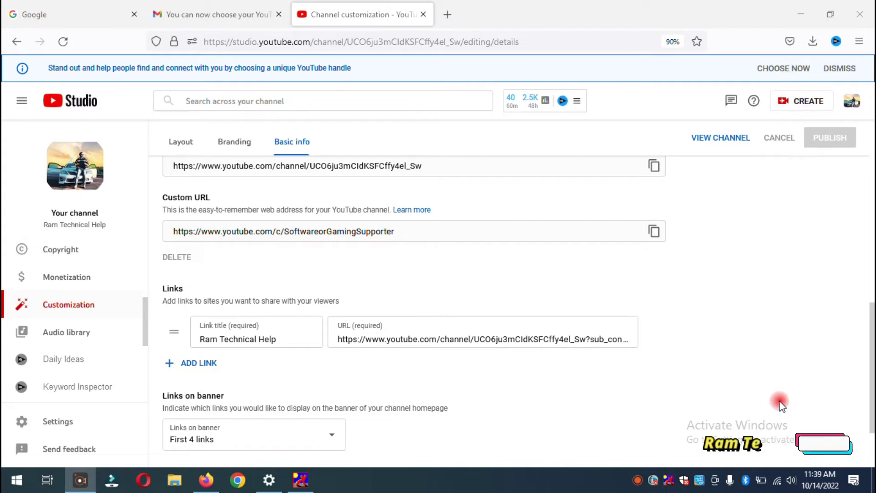
pyautogui.click(500, 365)
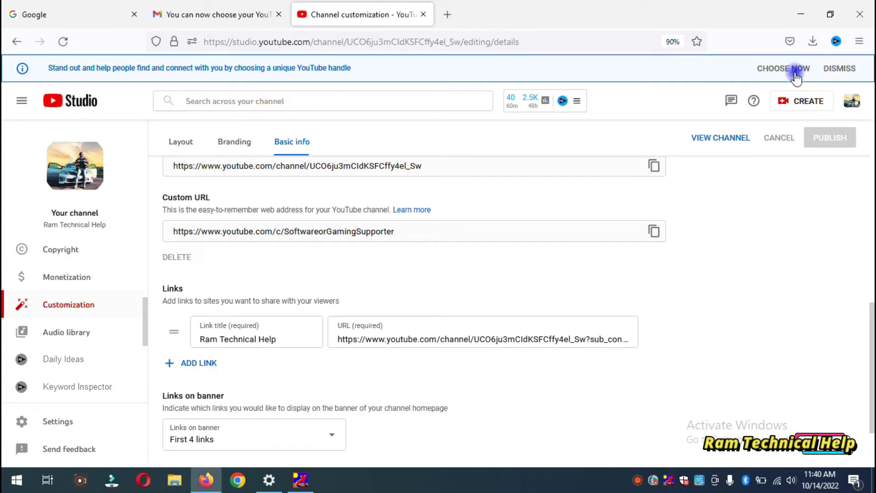
# Open the handle page from the unique-handle notice and review the reserved handle and additional channel URL
pyautogui.click(781, 68)
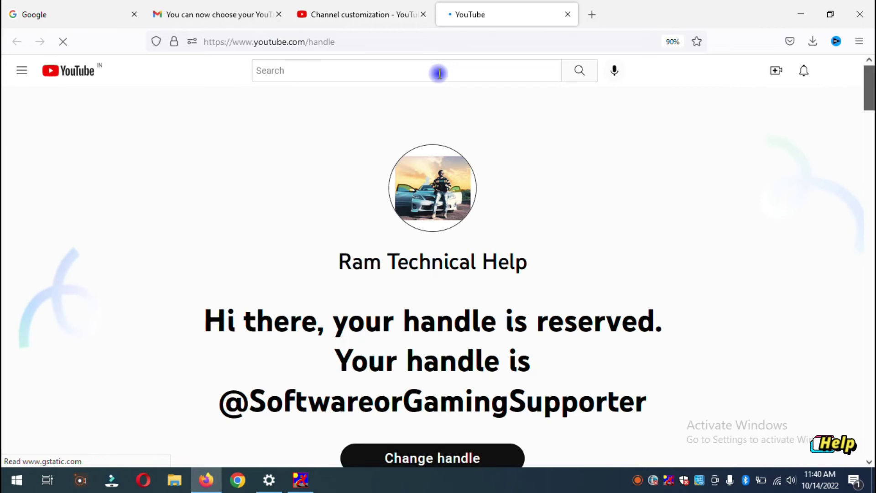
pyautogui.scroll(-3, 485, 310)
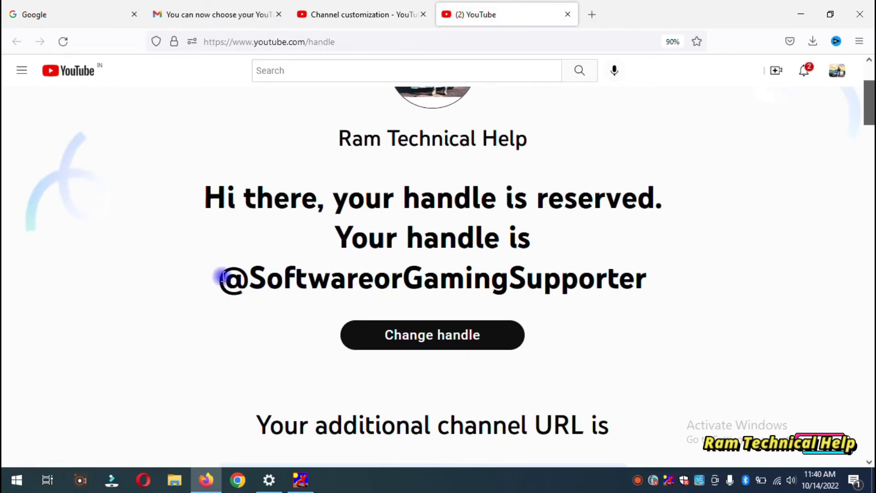
pyautogui.moveTo(227, 278); pyautogui.dragTo(660, 268)
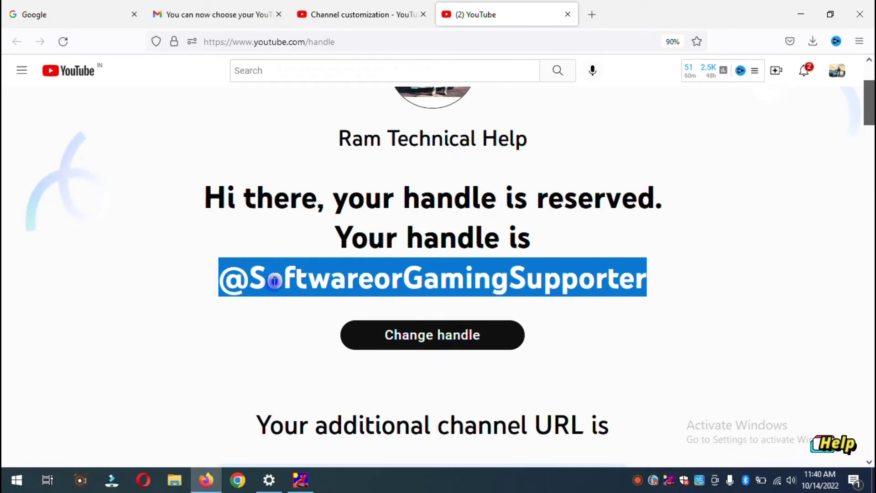
pyautogui.scroll(-4, 495, 310)
pyautogui.scroll(3, 450, 190)
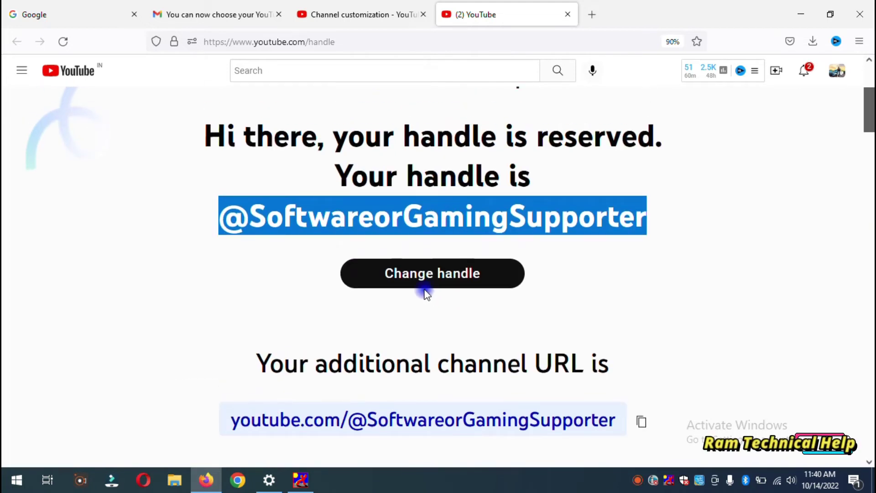
pyautogui.scroll(-6, 473, 328)
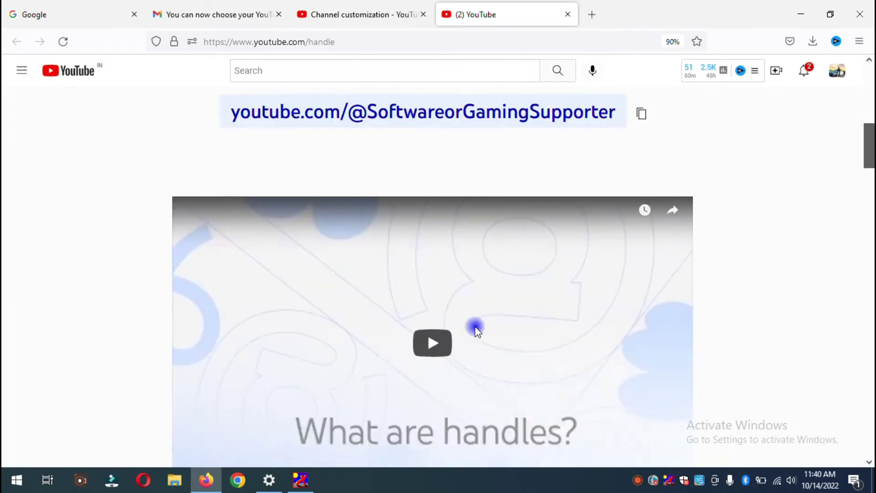
pyautogui.scroll(5, 358, 387)
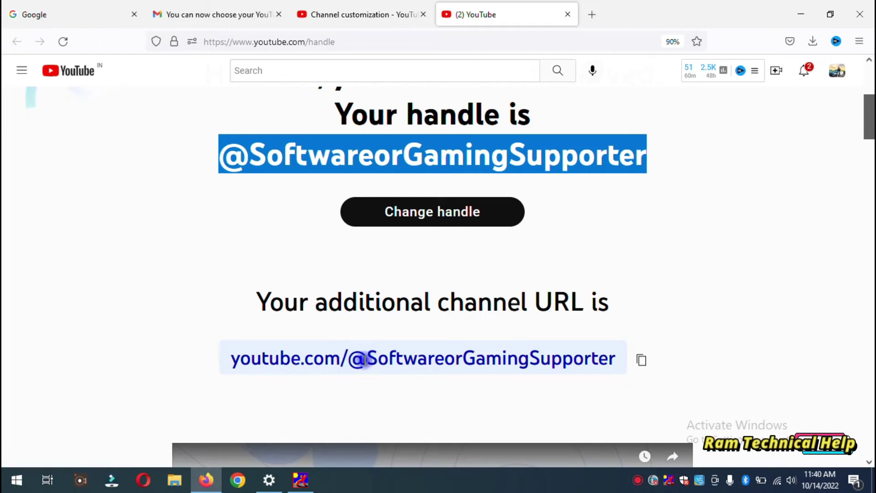
# Start changing the handle, and copy the channel name from the channel customization page in YouTube Studio
pyautogui.click(440, 220)
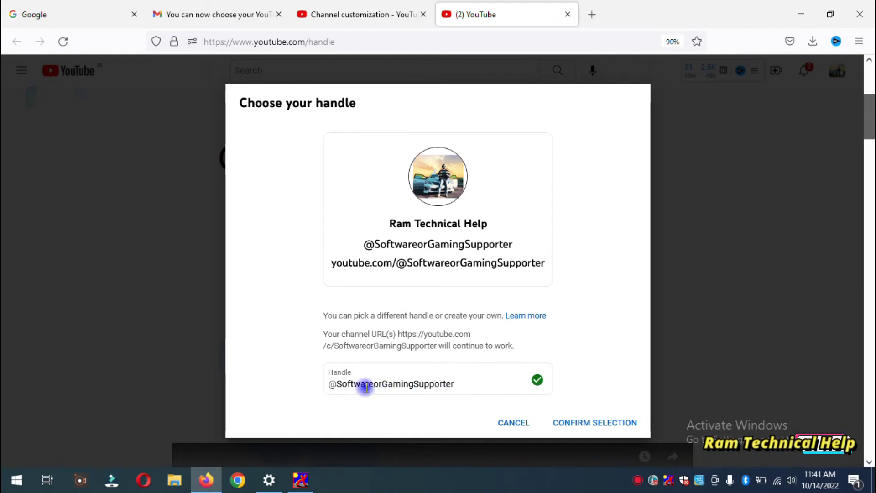
pyautogui.click(353, 9)
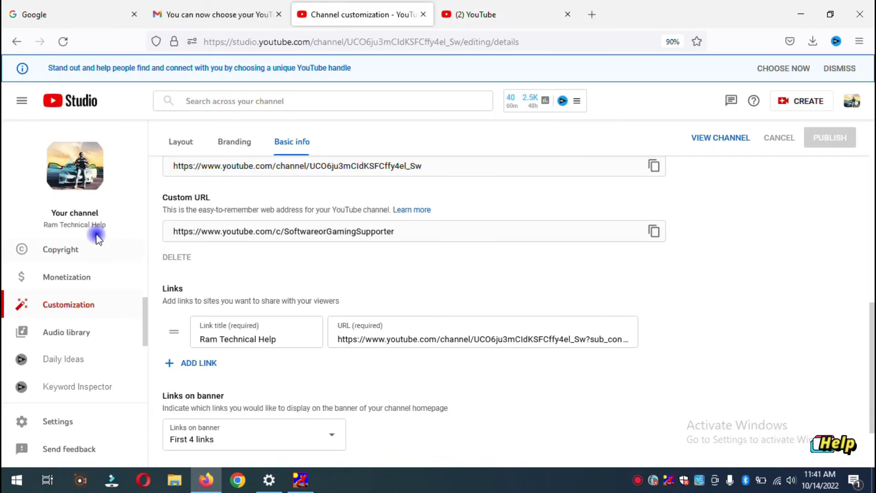
pyautogui.moveTo(92, 226); pyautogui.dragTo(43, 224)
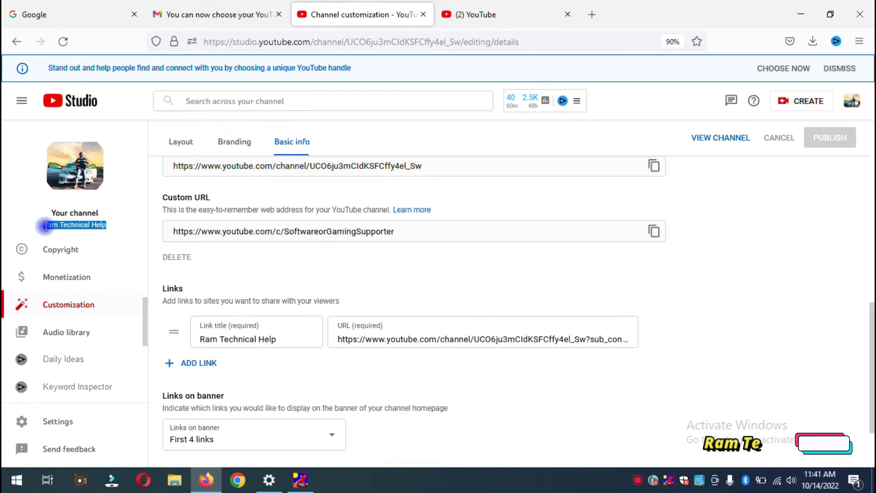
pyautogui.rightClick(48, 225)
pyautogui.click(69, 246)
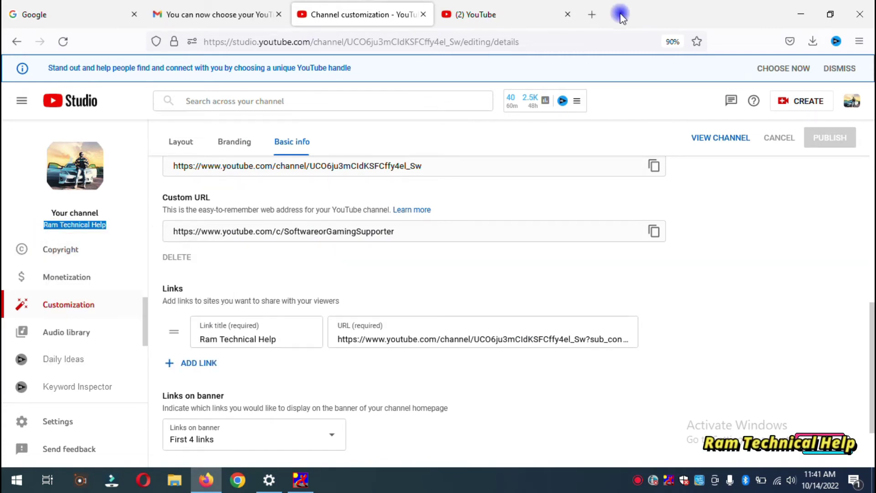
# Replace the handle with the copied channel name and remove its spaces so it reads RamTechnicalHelp
pyautogui.click(477, 14)
pyautogui.moveTo(456, 383); pyautogui.dragTo(342, 382)
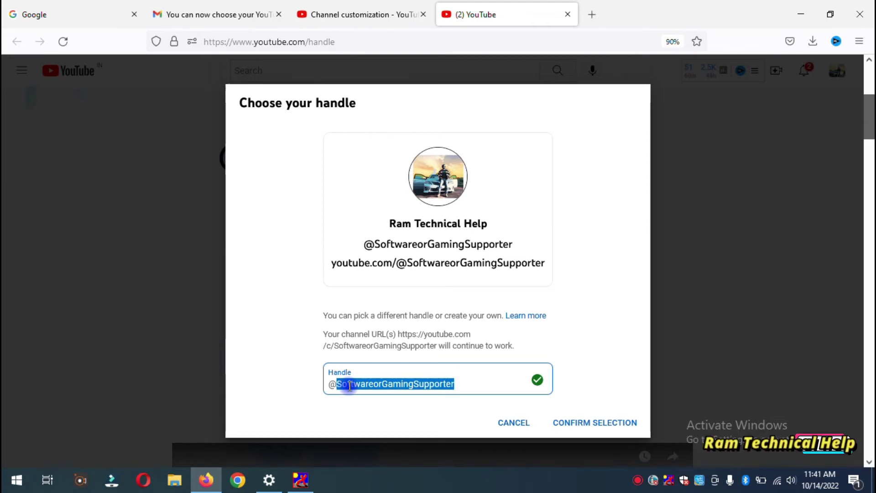
pyautogui.rightClick(349, 387)
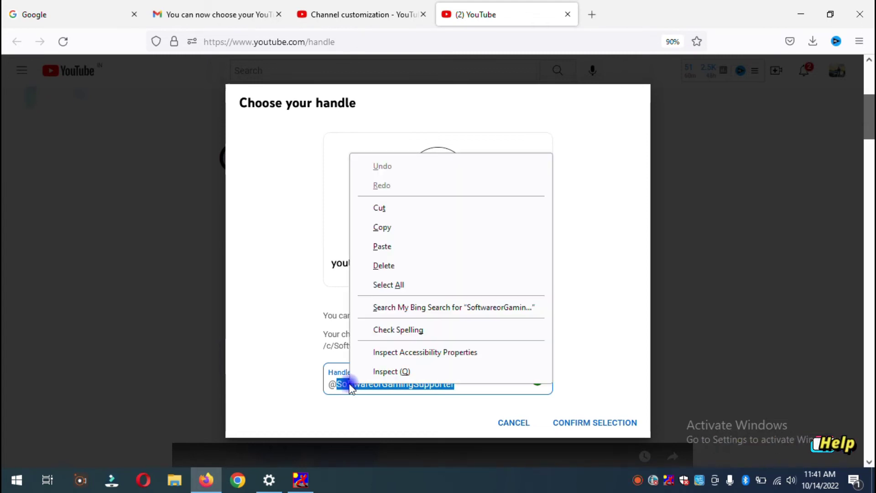
pyautogui.click(371, 247)
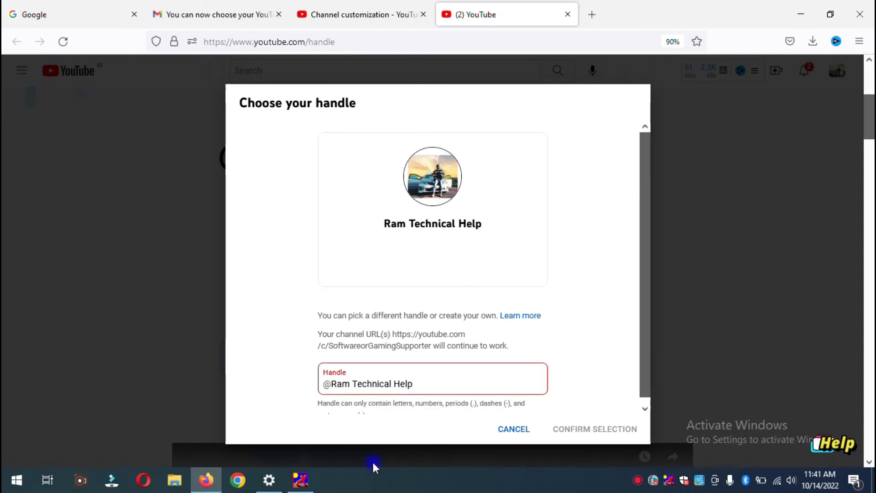
pyautogui.press('BackSpace')
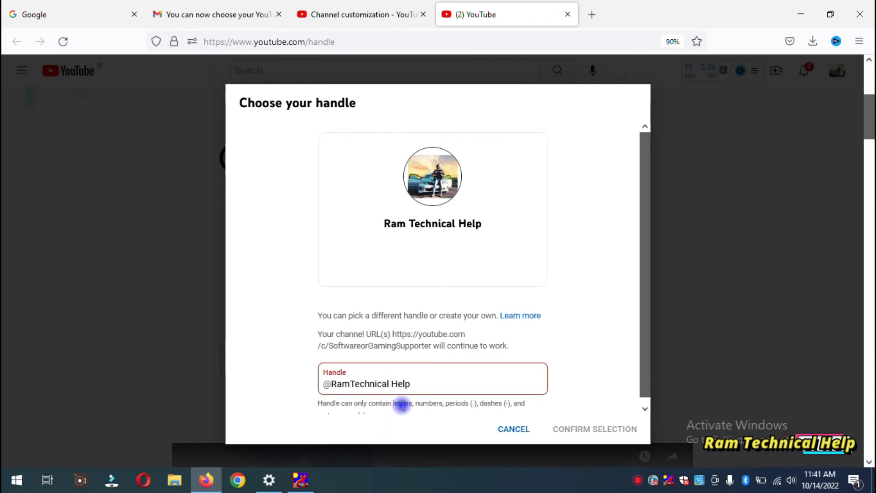
pyautogui.press('BackSpace')
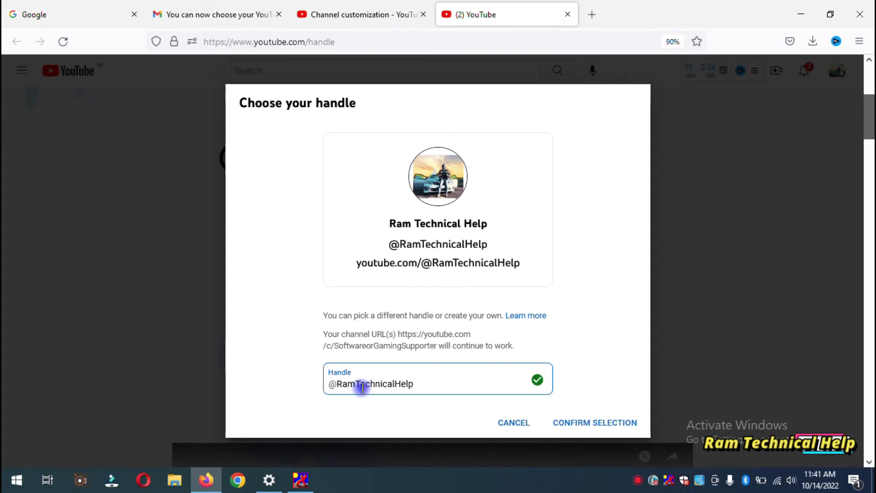
# Change the handle's three capital letters to lowercase so it reads ramtechnicalhelp
pyautogui.click(361, 385)
pyautogui.press('BackSpace')
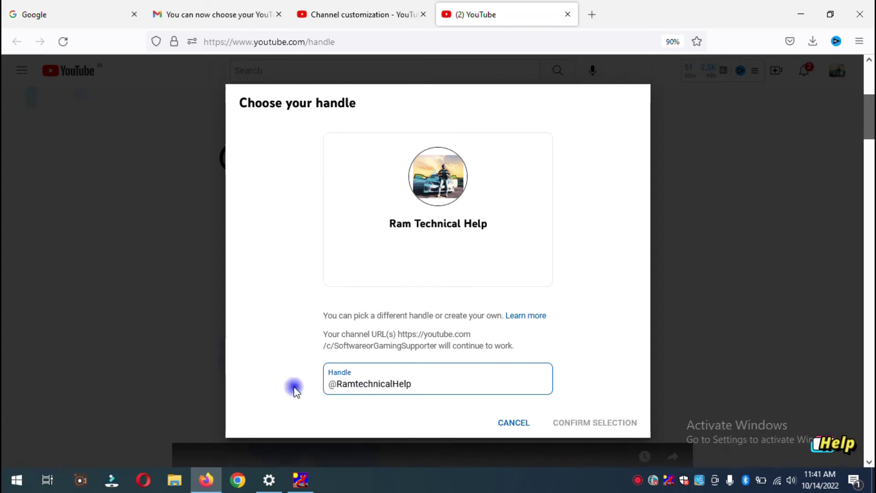
pyautogui.click(342, 386)
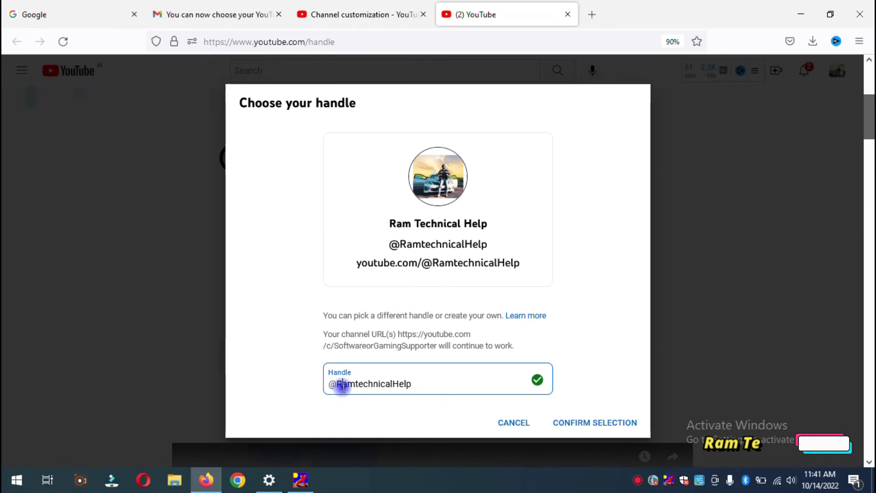
pyautogui.press('BackSpace')
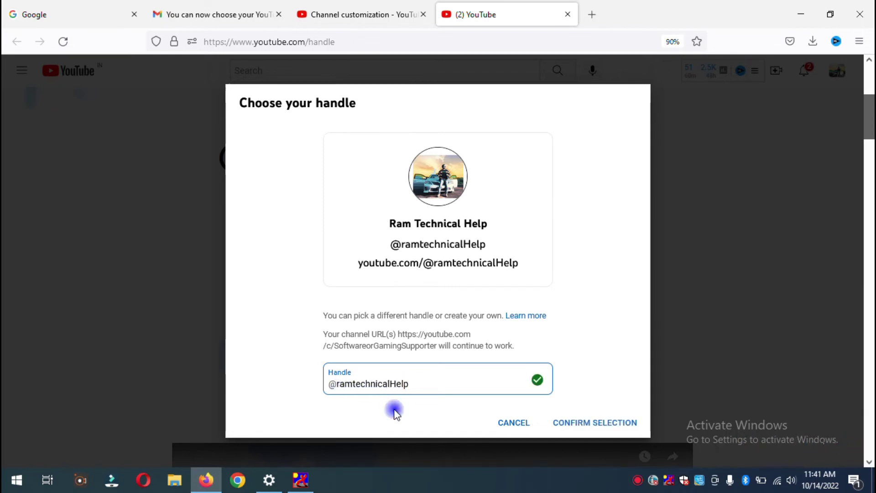
pyautogui.press('BackSpace')
pyautogui.write('h')
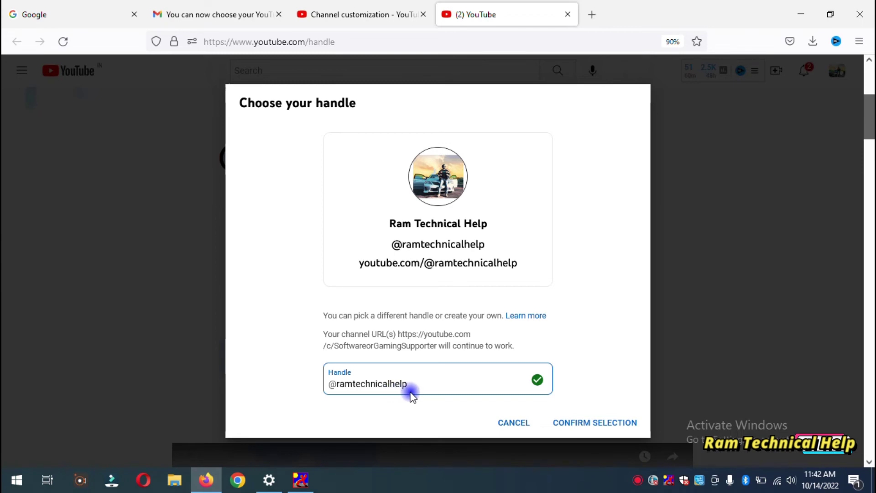
# Confirm the new handle selection and review the handle with its channel URL on the handle page
pyautogui.click(344, 12)
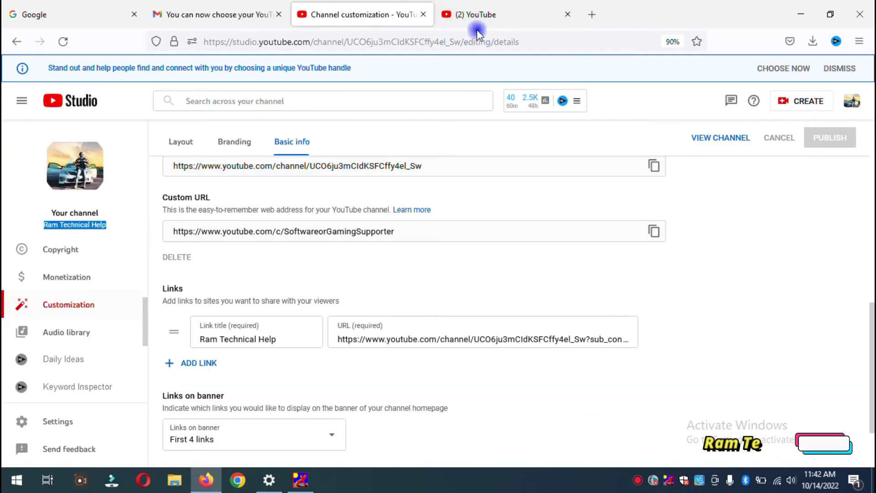
pyautogui.click(478, 10)
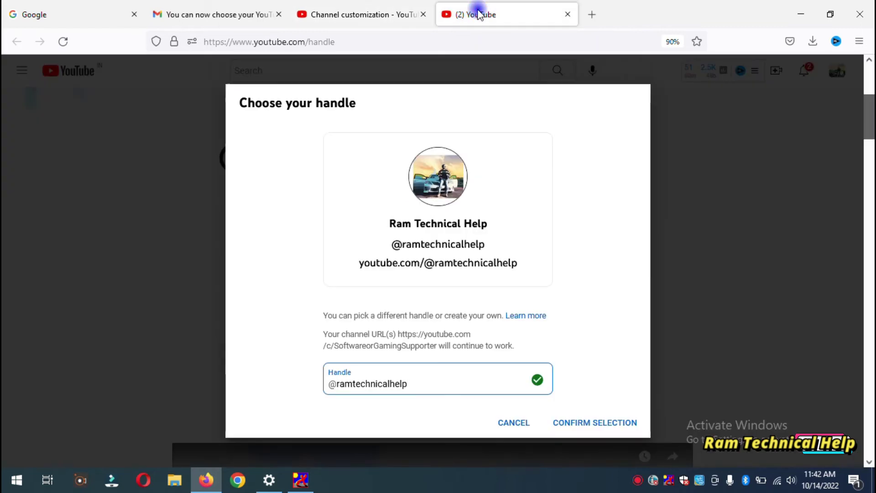
pyautogui.click(600, 423)
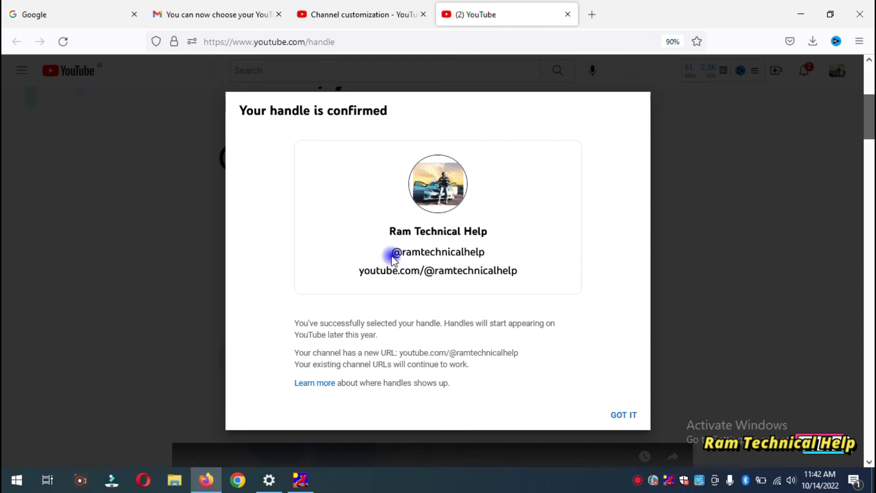
pyautogui.moveTo(392, 255); pyautogui.dragTo(515, 270)
pyautogui.doubleClick(513, 271)
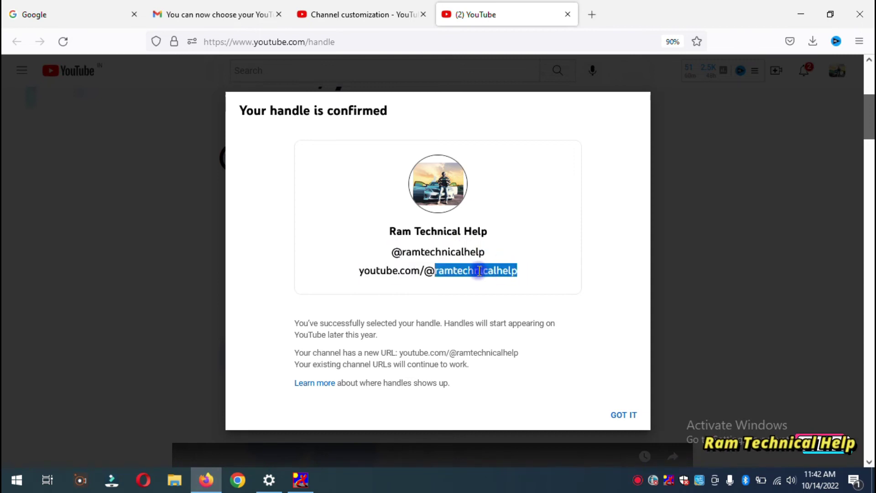
pyautogui.moveTo(358, 273); pyautogui.dragTo(504, 268)
pyautogui.click(622, 415)
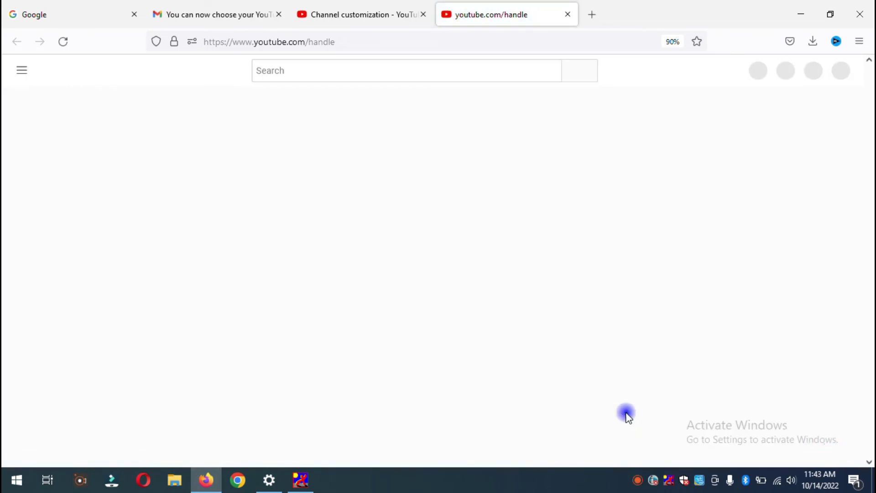
pyautogui.scroll(-4, 456, 333)
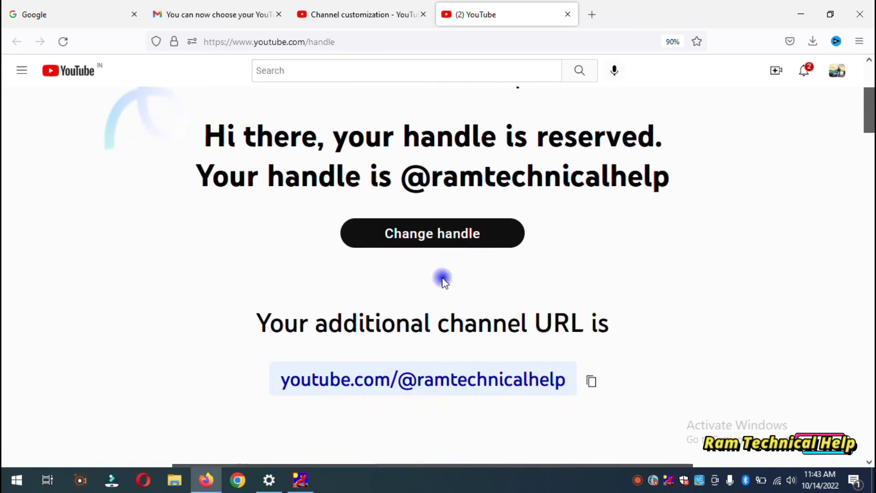
pyautogui.scroll(3, 438, 269)
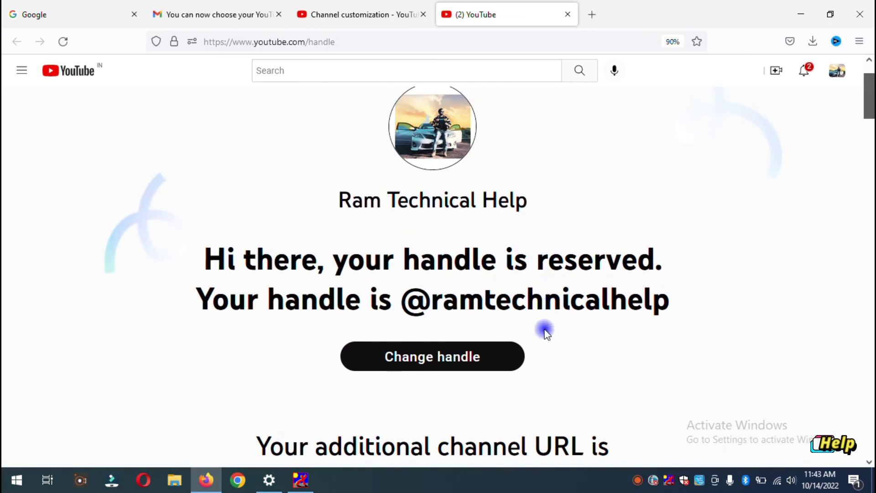
pyautogui.scroll(-3, 627, 324)
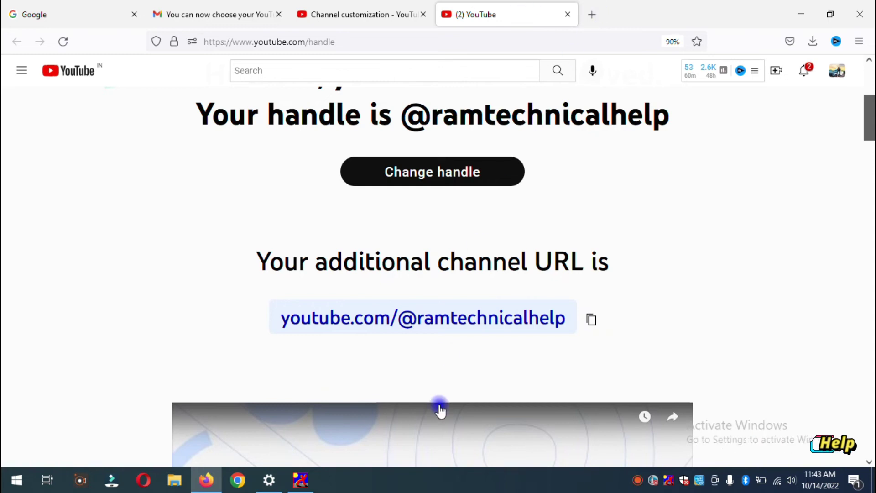
pyautogui.click(637, 480)
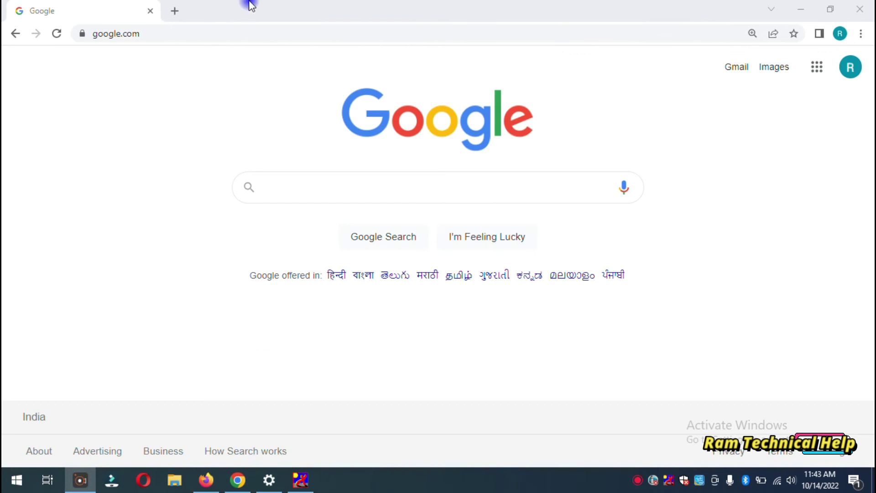
pyautogui.click(144, 36)
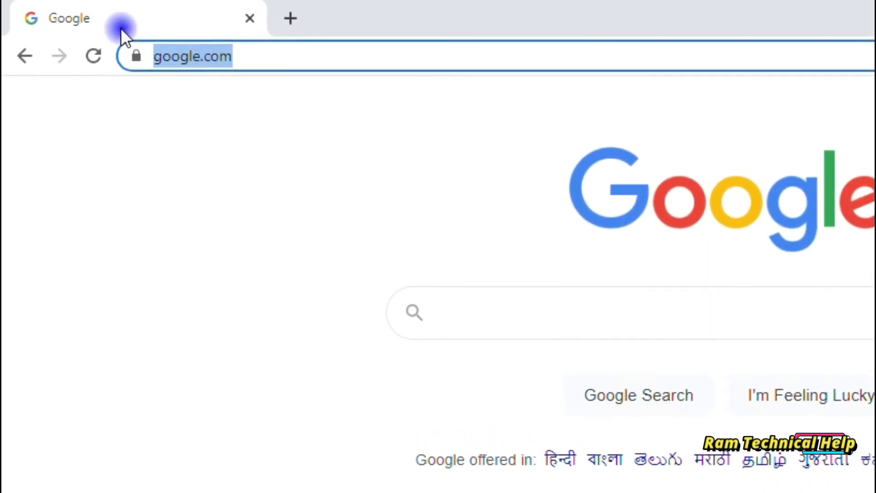
pyautogui.write('https://youtube.com/@ramtechnicalhelp')
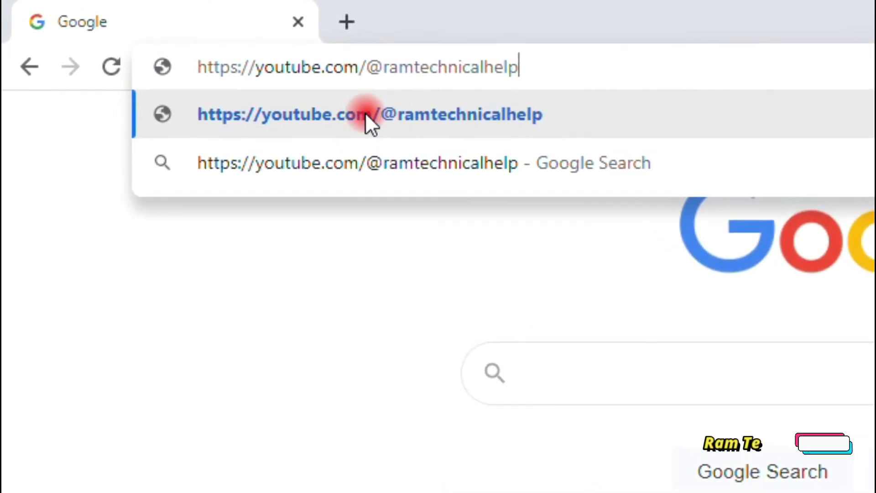
pyautogui.click(367, 116)
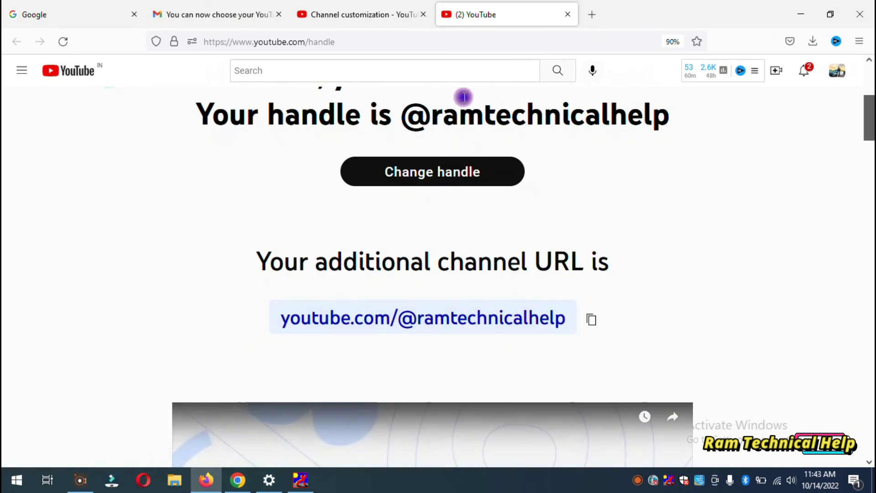
pyautogui.click(801, 9)
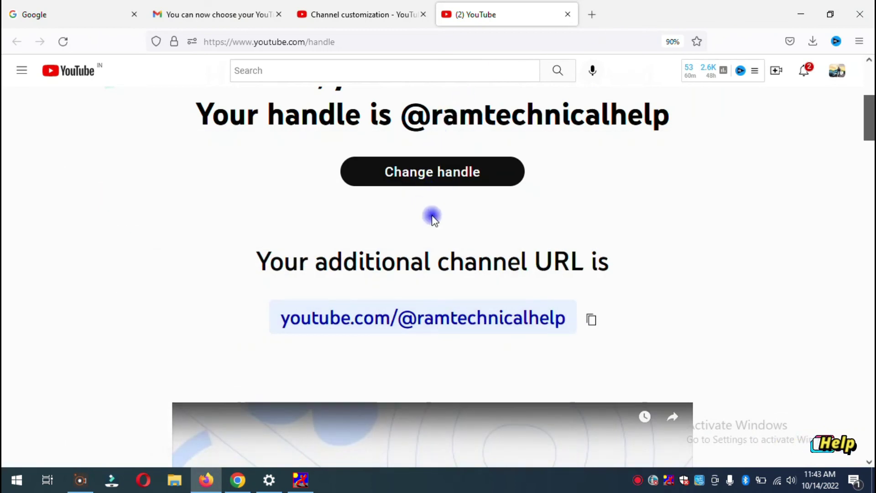
# Reload the channel customization page in YouTube Studio and review the handle, channel URL and custom URL in its basic info
pyautogui.scroll(-3, 439, 269)
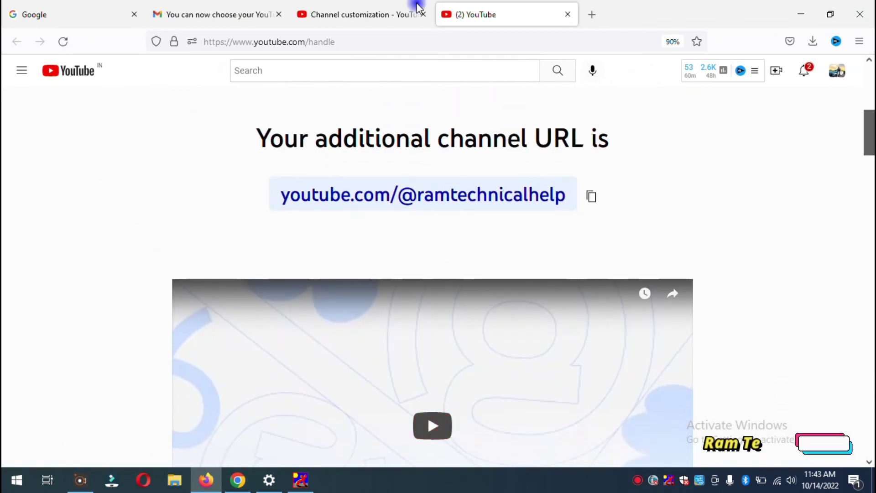
pyautogui.click(351, 7)
pyautogui.click(63, 42)
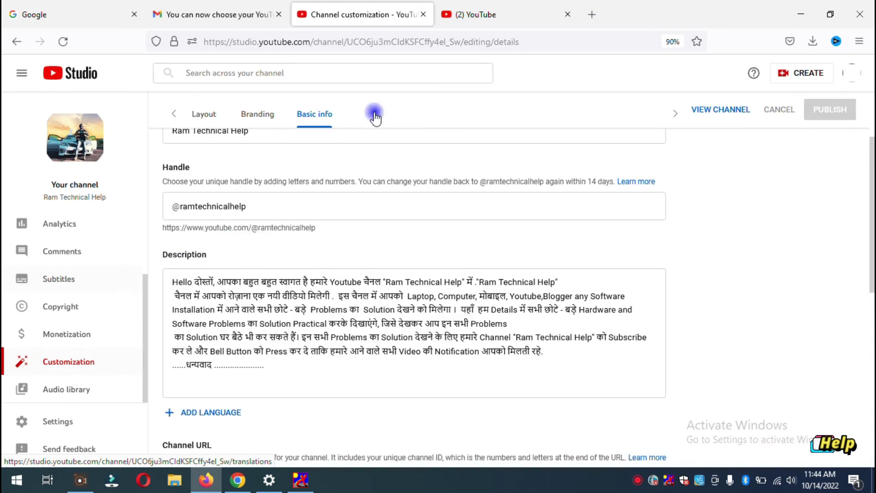
pyautogui.scroll(-5, 309, 266)
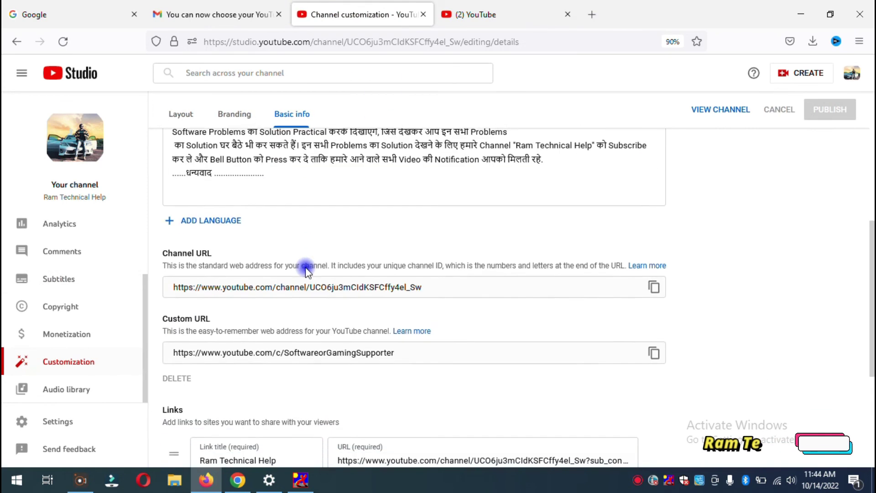
pyautogui.scroll(-2, 502, 256)
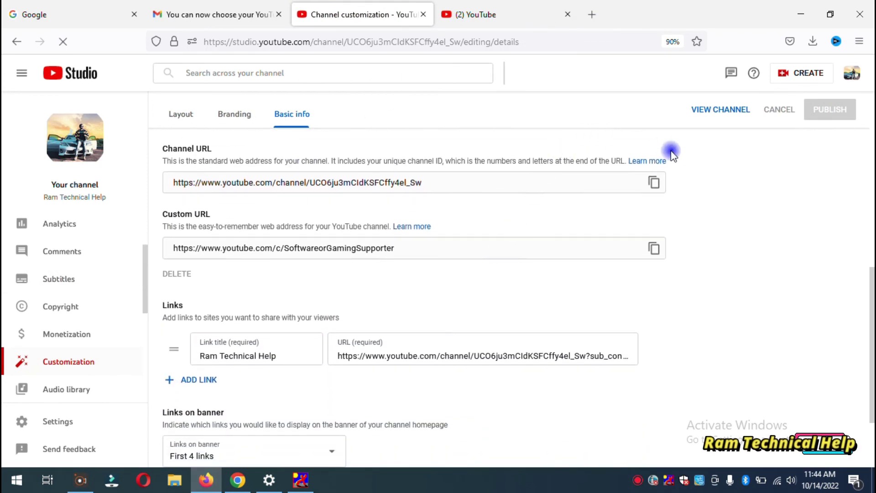
pyautogui.scroll(4, 606, 164)
pyautogui.scroll(-4, 609, 137)
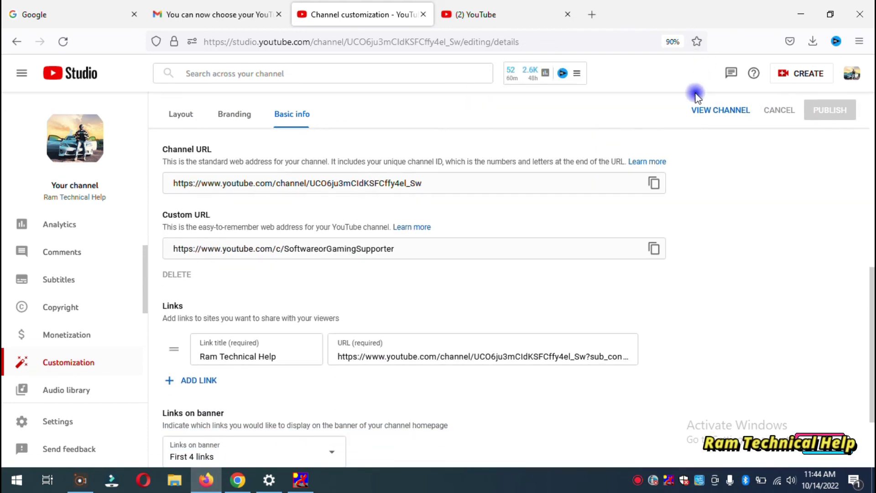